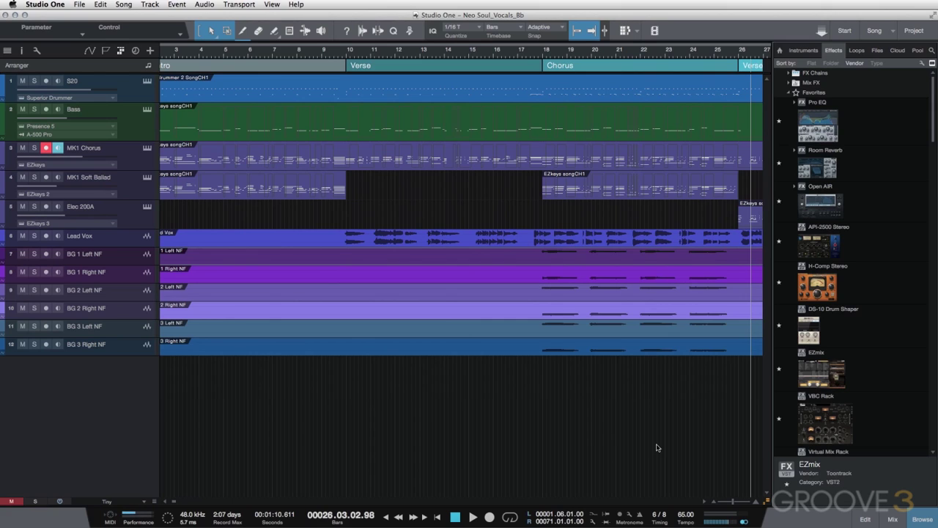
Step: In the mixer, select BG 1 Left NF and the other BG channels, then add Bus 1 for them
left_click(896, 519)
left_click(462, 284)
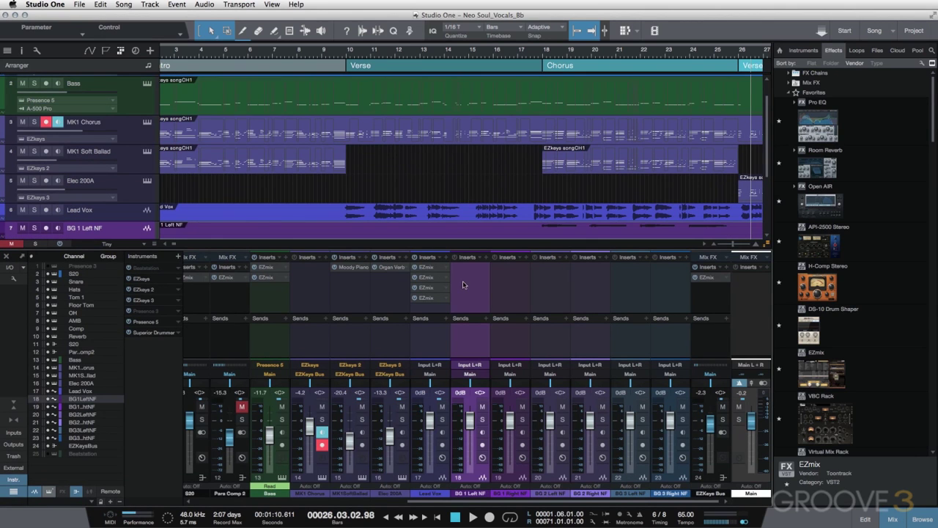
left_click(670, 286, "shift")
right_click(669, 286)
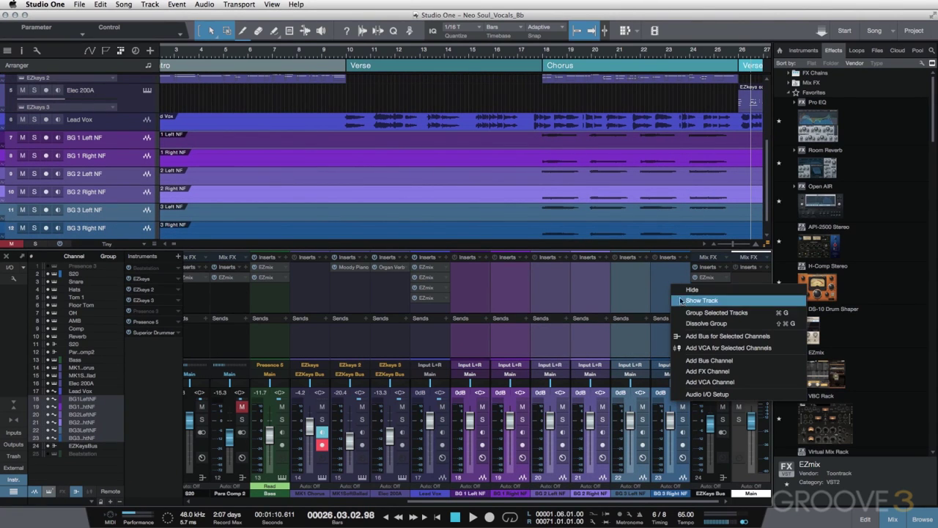
left_click(700, 336)
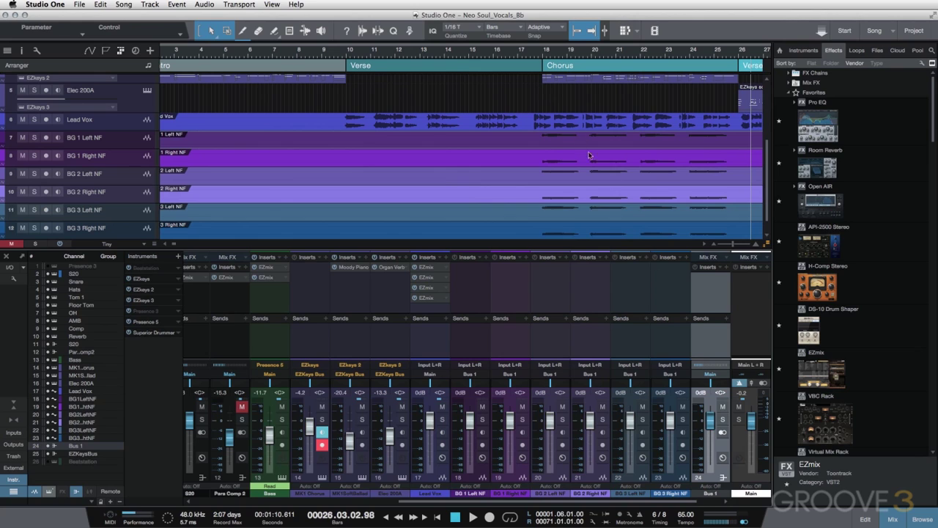
Step: Play from bar 18 and solo Bus 1 to hear only the background vocals
left_click(543, 53)
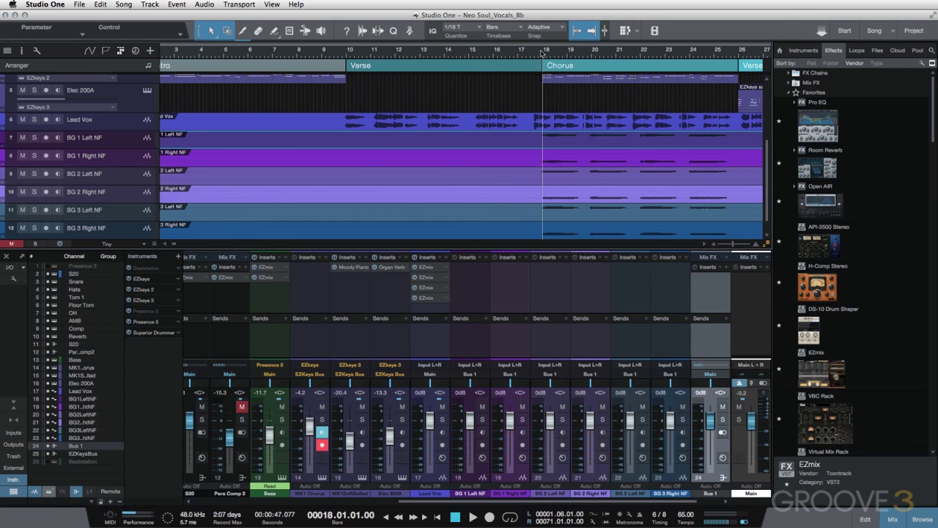
key("space")
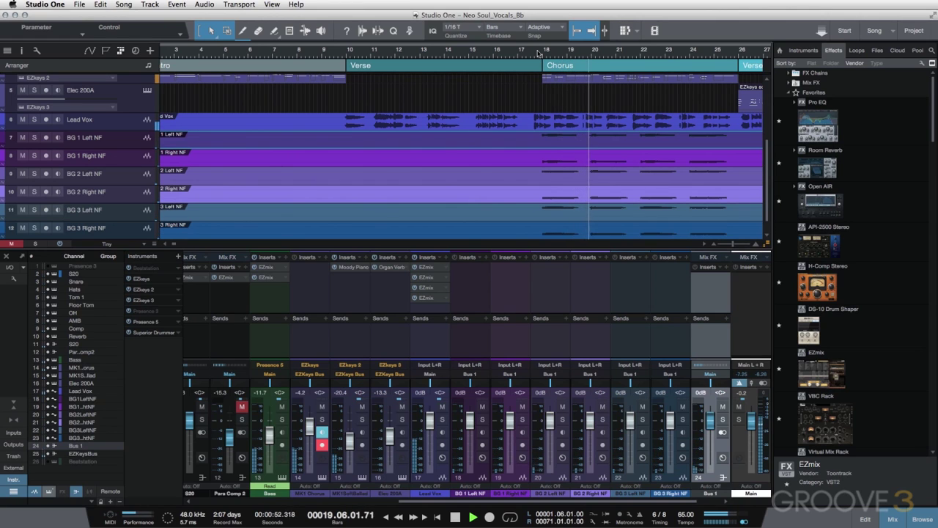
left_click(723, 419)
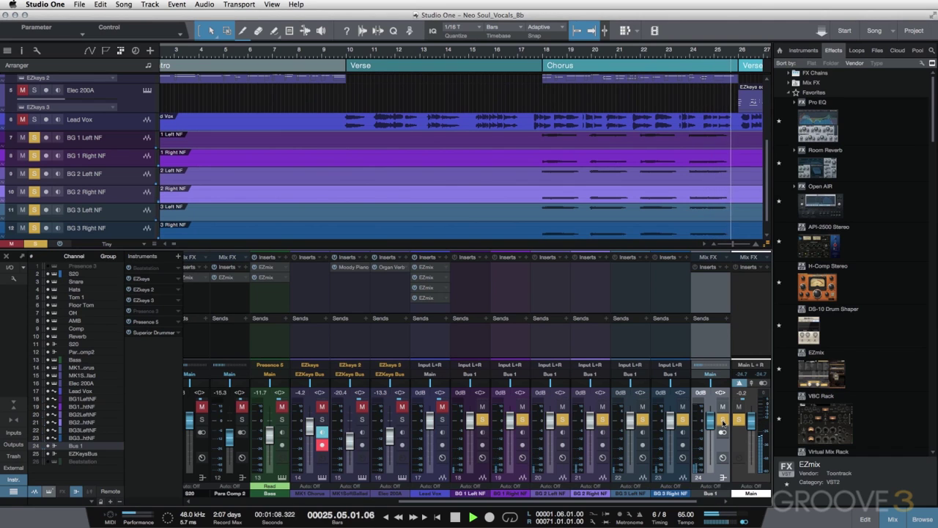
Step: Unsolo Bus 1 and rename it 'BG Vox'
left_click(723, 420)
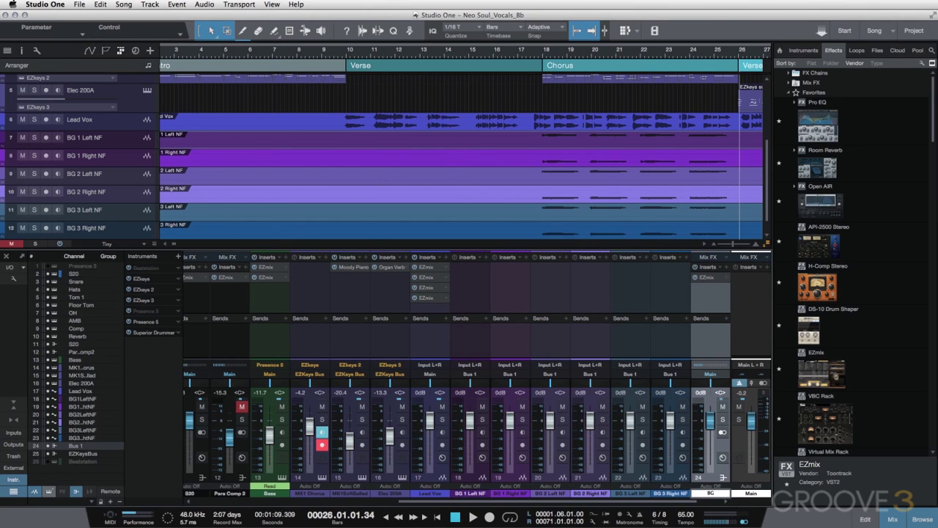
type("x")
key("Return")
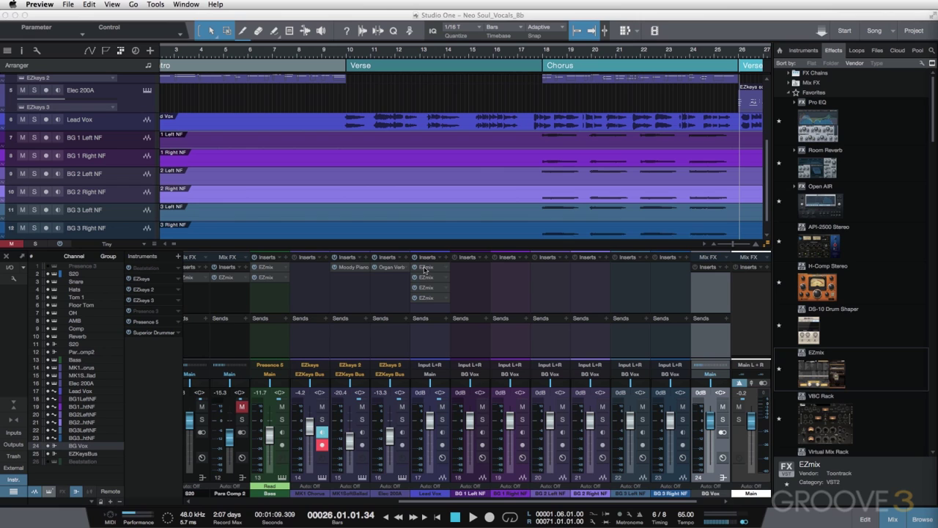
Step: Copy Lead Vox's first three EZmix inserts, including Ambient Vocal and 90s Vocals, onto BG Vox
left_click(426, 269)
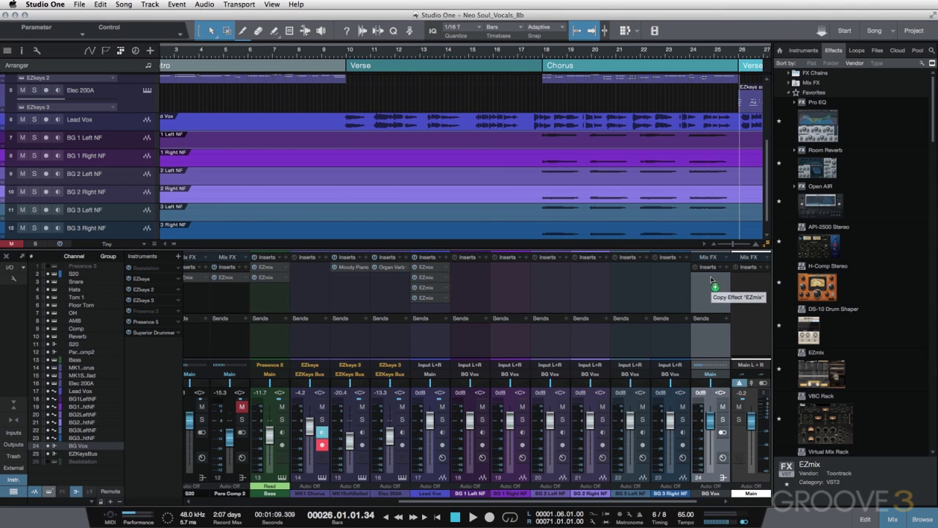
left_click_drag(710, 279, 710, 279)
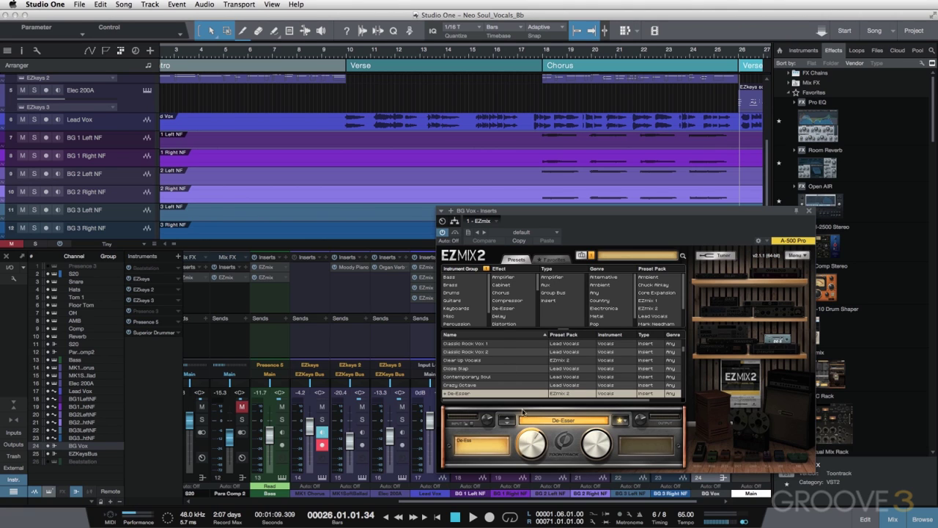
left_click(810, 212)
left_click_drag(424, 279, 709, 282)
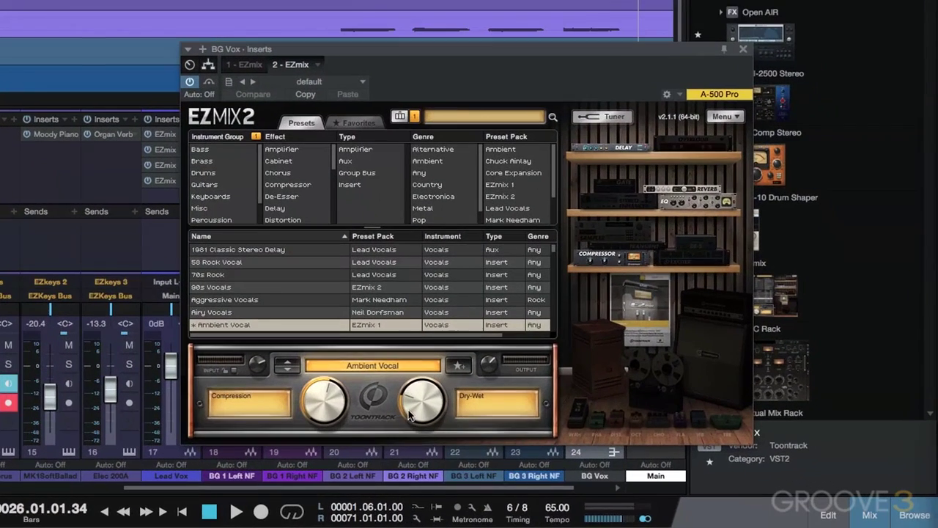
left_click(584, 450)
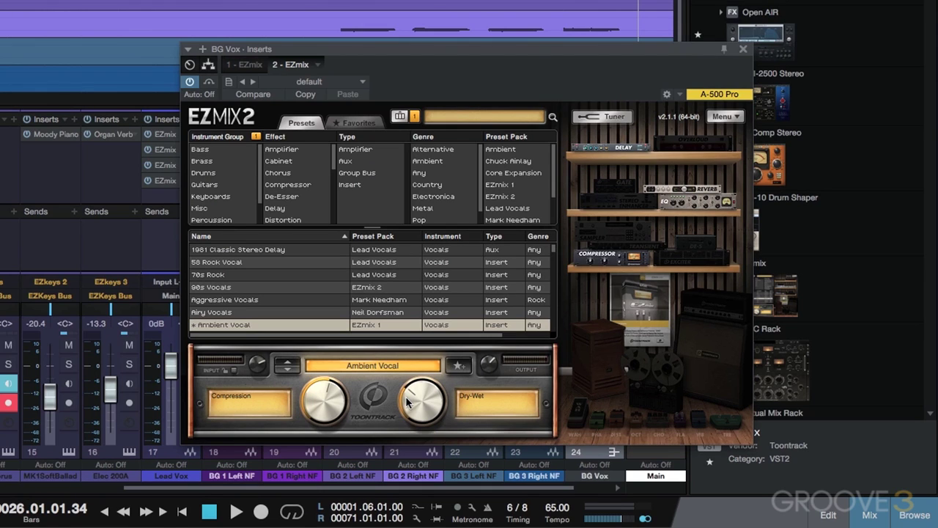
left_click(743, 50)
left_click_drag(165, 150, 595, 187)
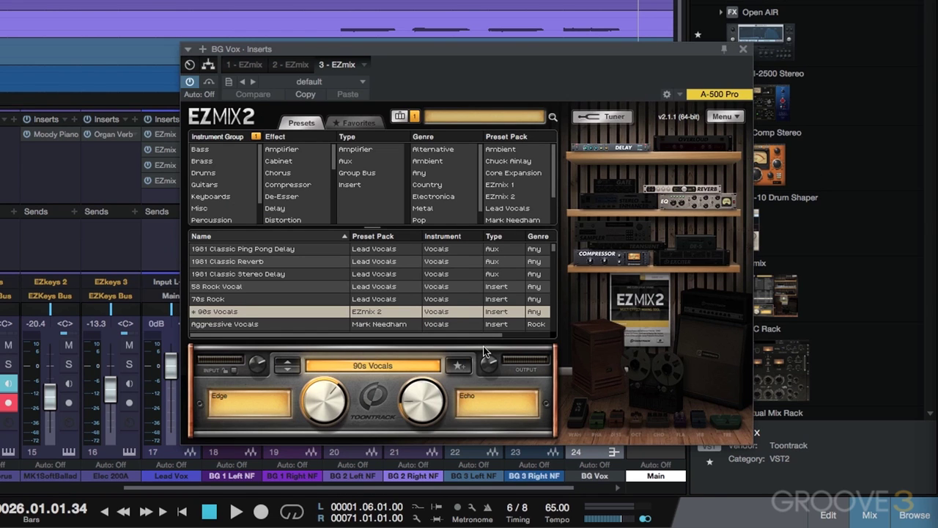
mouse_move(416, 417)
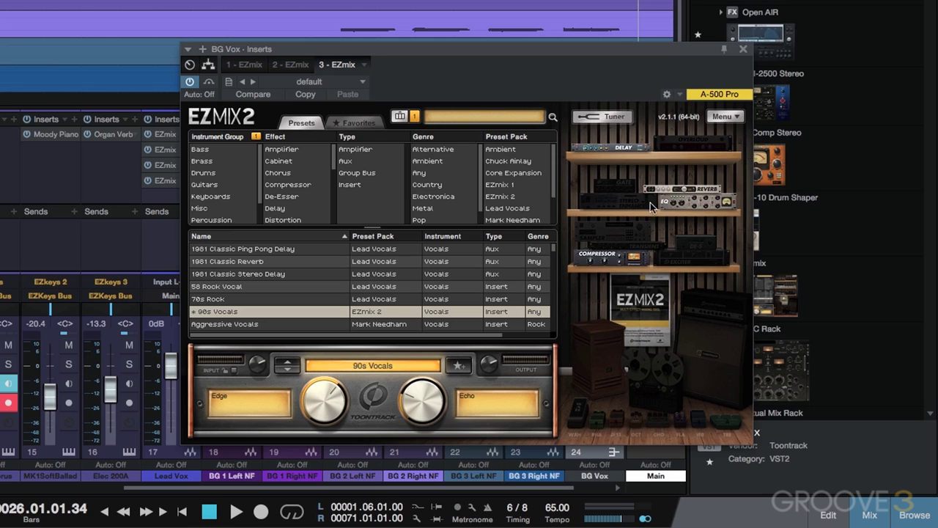
Step: Copy Lead Vox's fourth EZmix (Airy Vocals) onto BG Vox, then play from just before bar 18
left_click(743, 52)
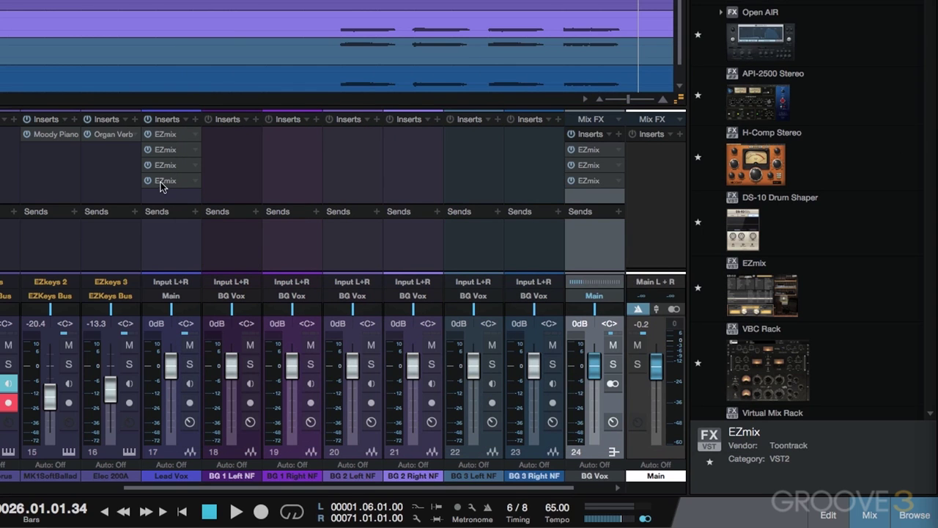
left_click_drag(161, 185, 581, 193)
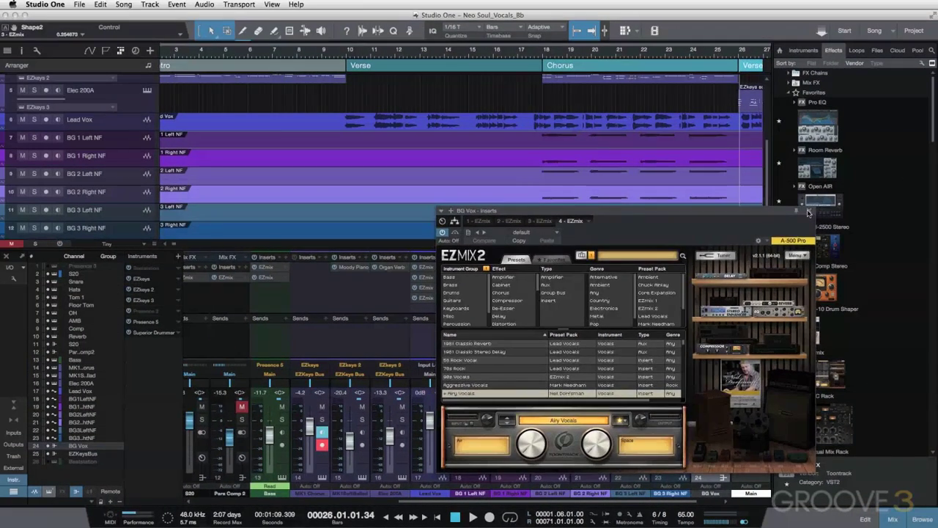
left_click(809, 213)
left_click(540, 56)
key("space")
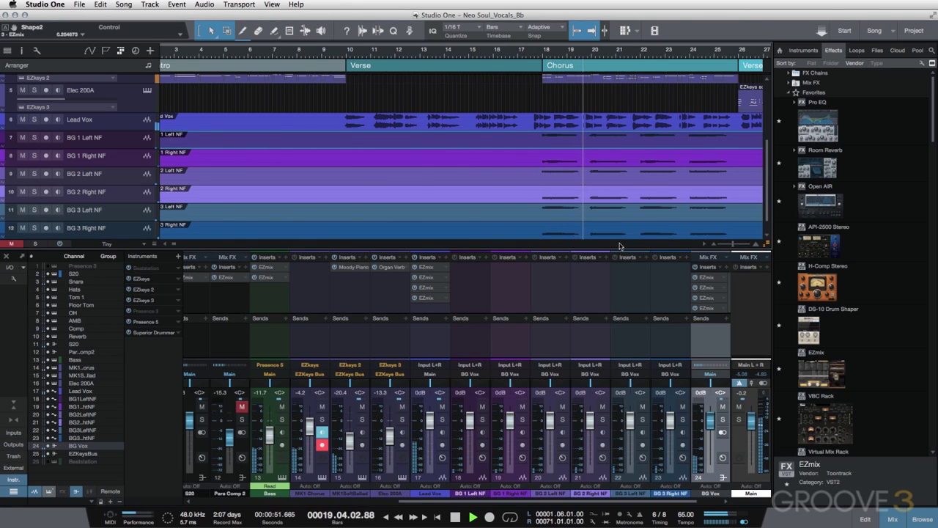
Step: Bypass, re-enable and bypass the BG Vox inserts during playback to compare
left_click(697, 268)
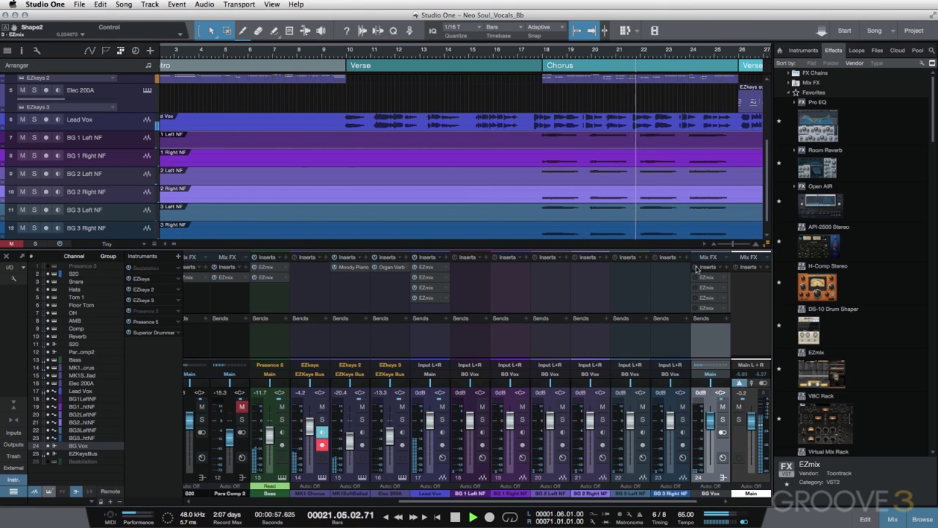
left_click(696, 268)
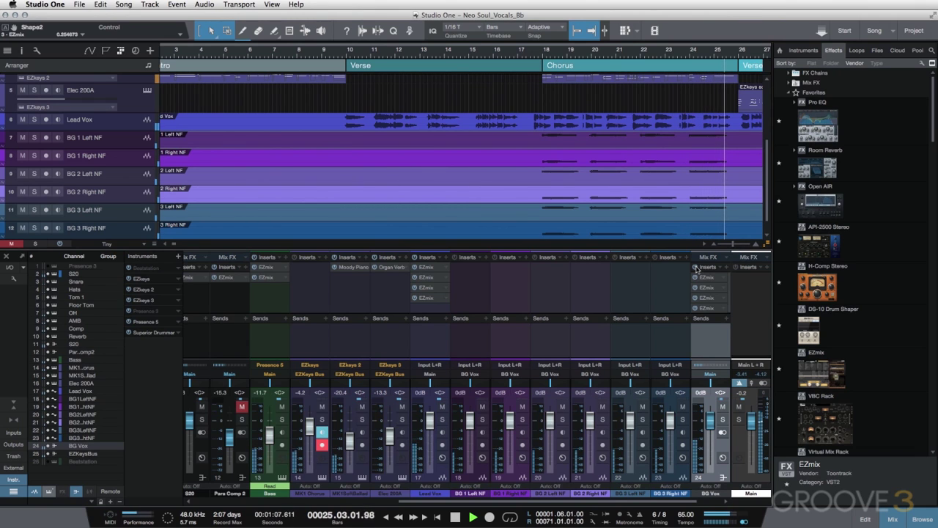
left_click(695, 266)
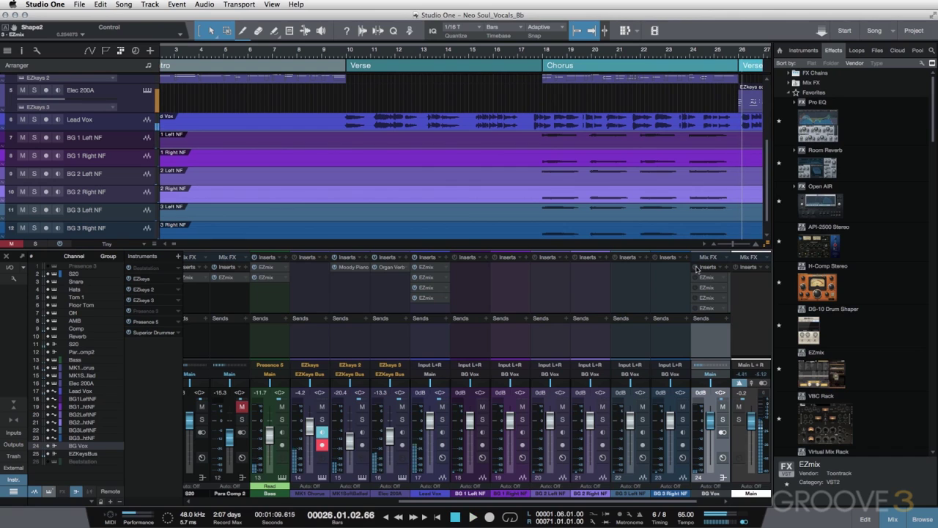
Step: Replay from bar 17 with BG Vox soloed, A/B its EZmix chain, leave it on, then stop
left_click(533, 57)
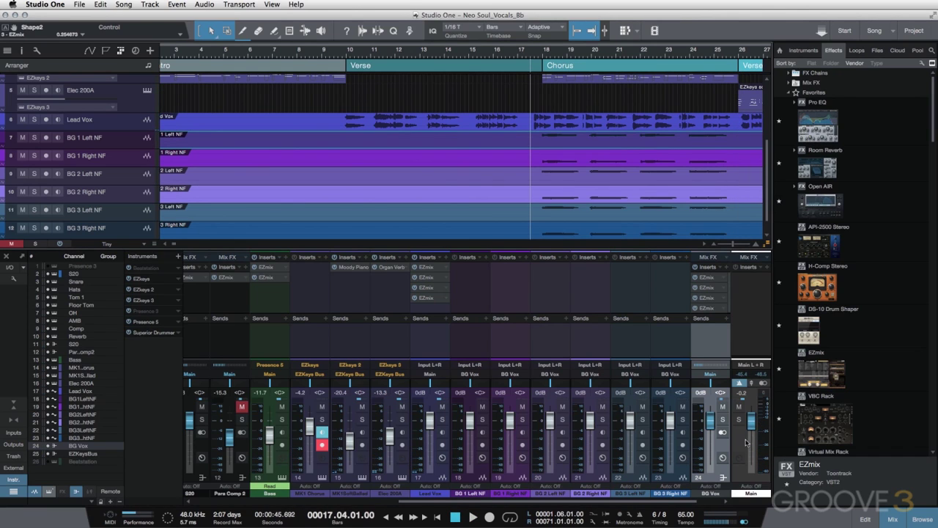
left_click(723, 420)
key("space")
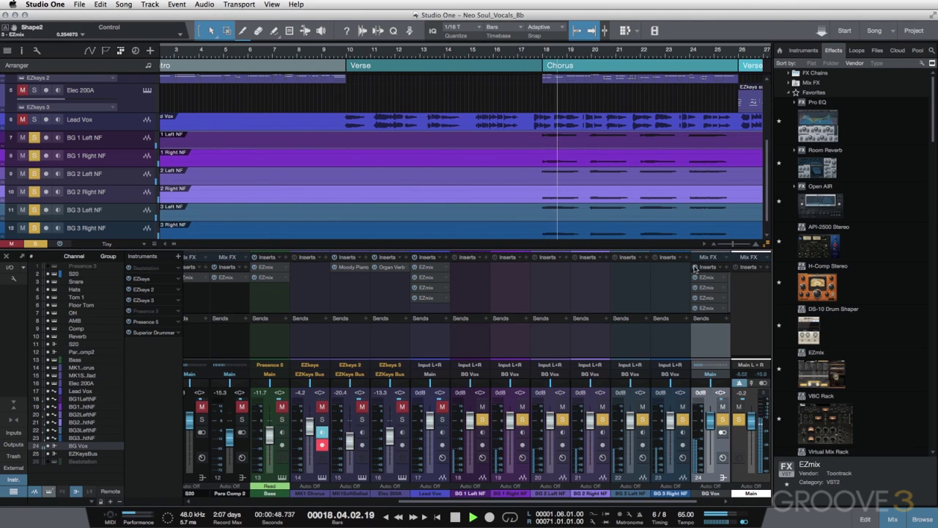
left_click(694, 268)
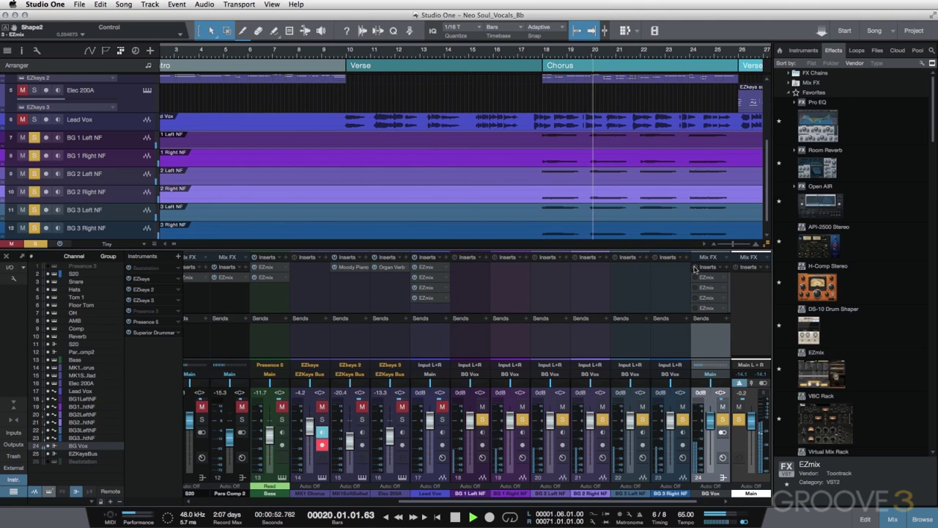
left_click(694, 268)
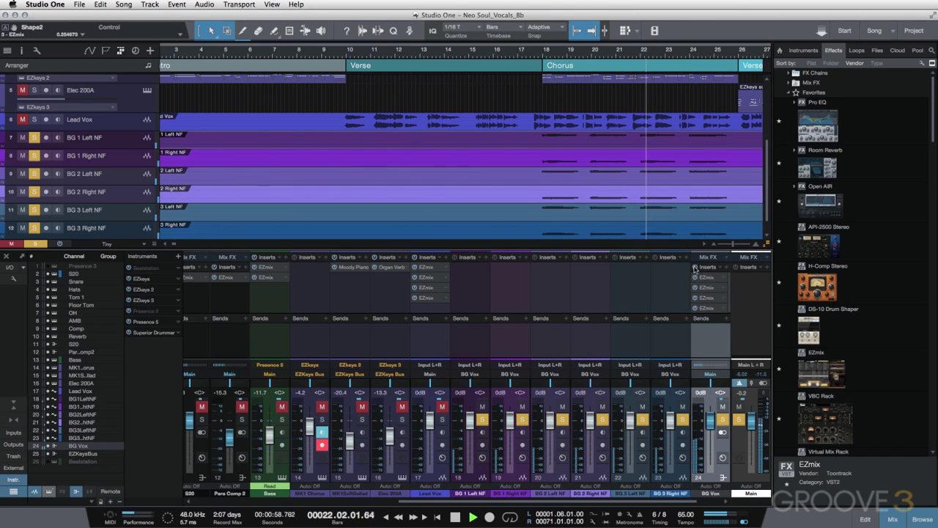
left_click(695, 268)
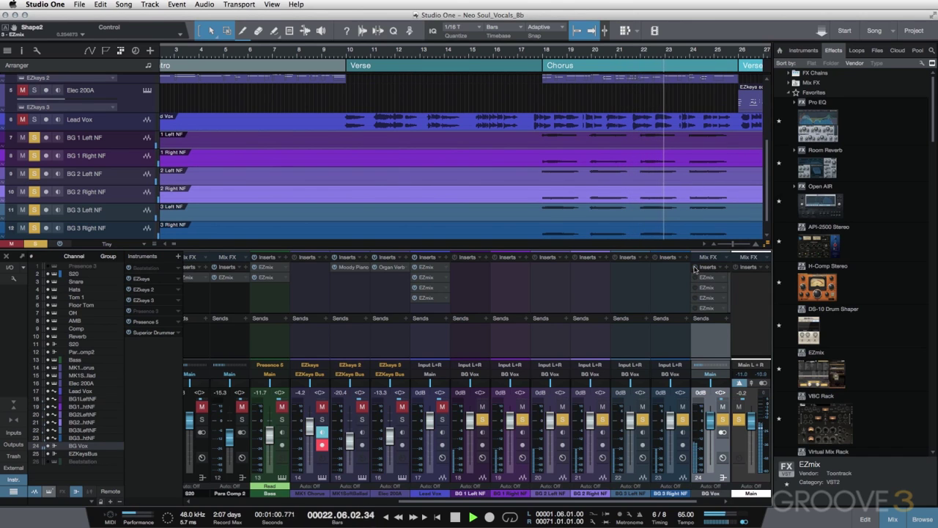
left_click(694, 267)
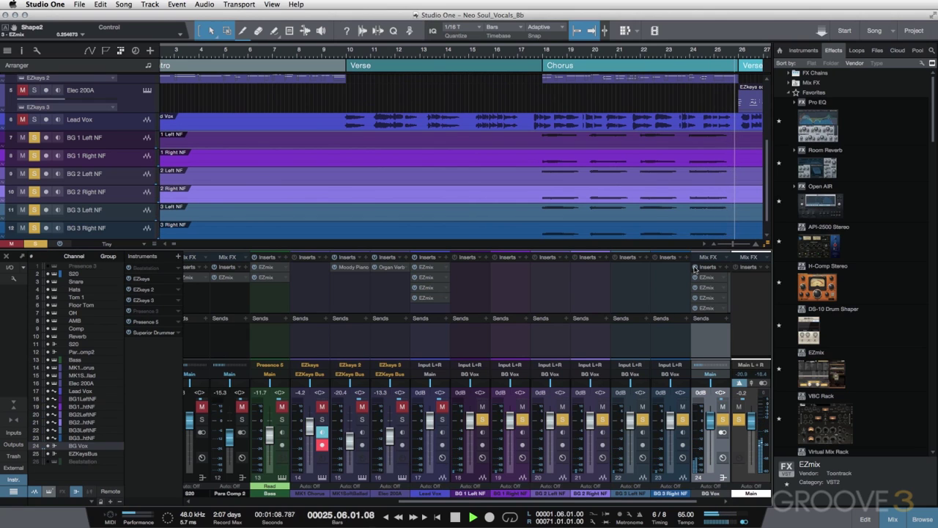
key("space")
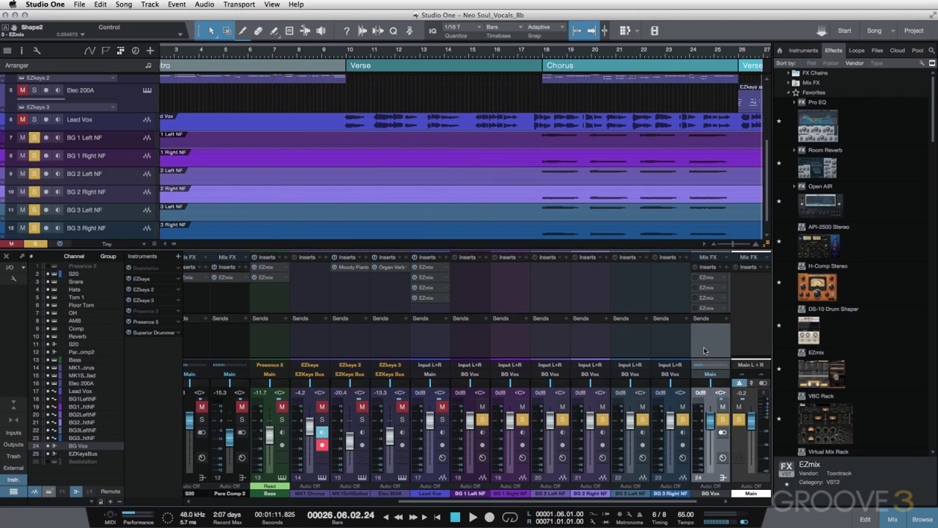
Step: Clear all solos and mutes, select Lead Vox, and play from around bar 15
key("shift+m")
key("shift+s")
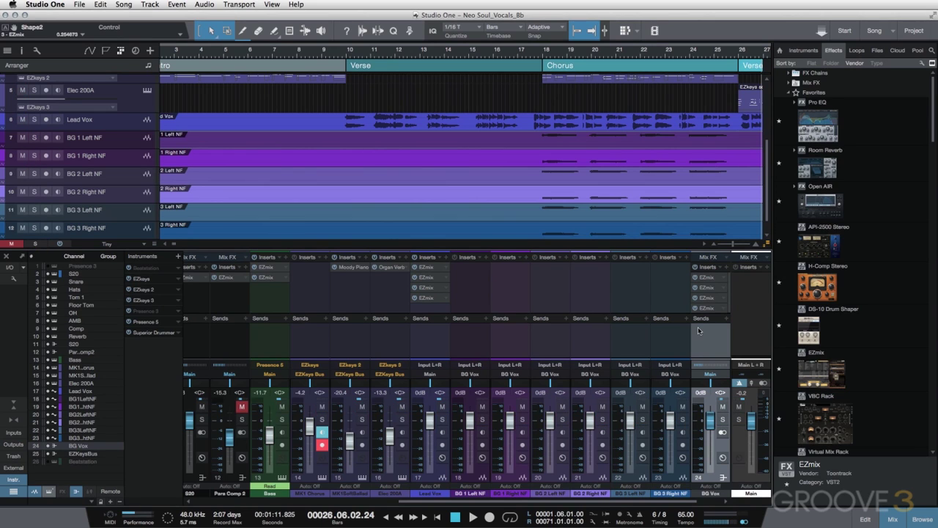
left_click(431, 339)
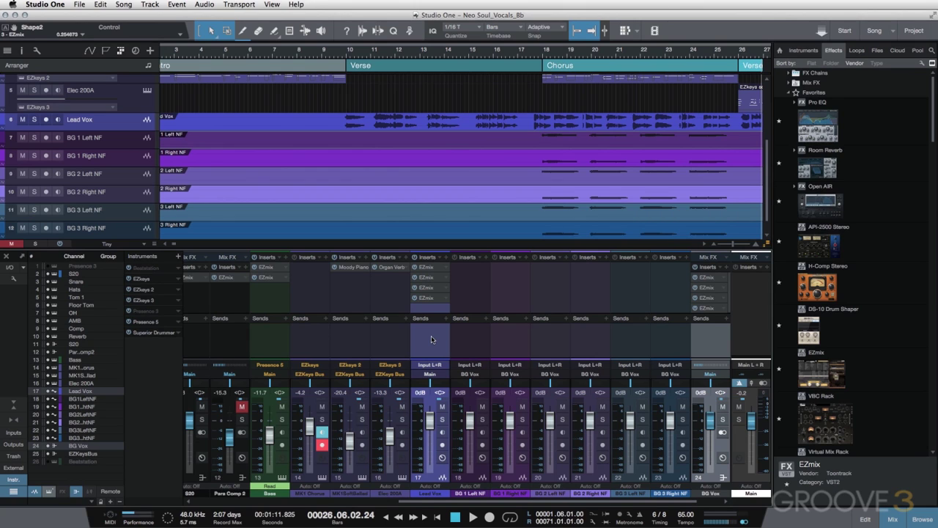
key("space")
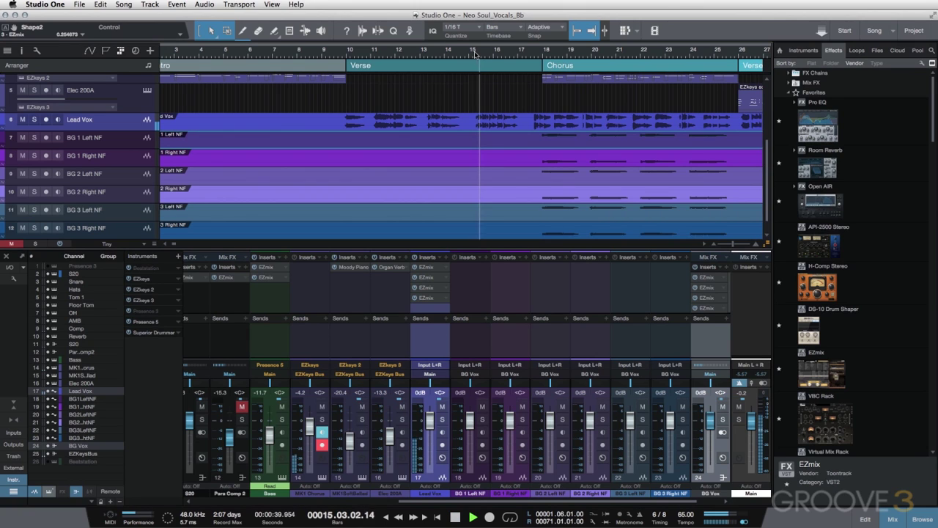
Step: Bypass and re-enable the Lead Vox and BG Vox EZmix chains, leaving both active
left_click(695, 268)
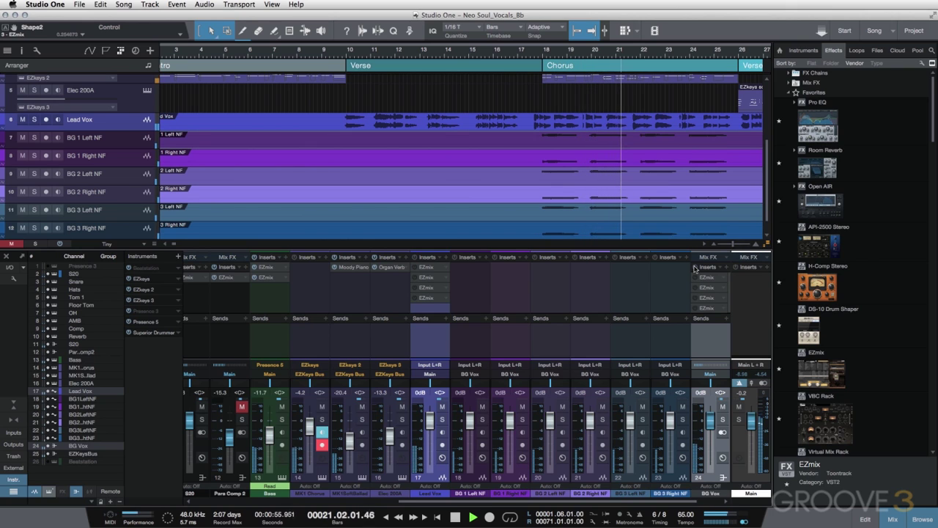
left_click(695, 268)
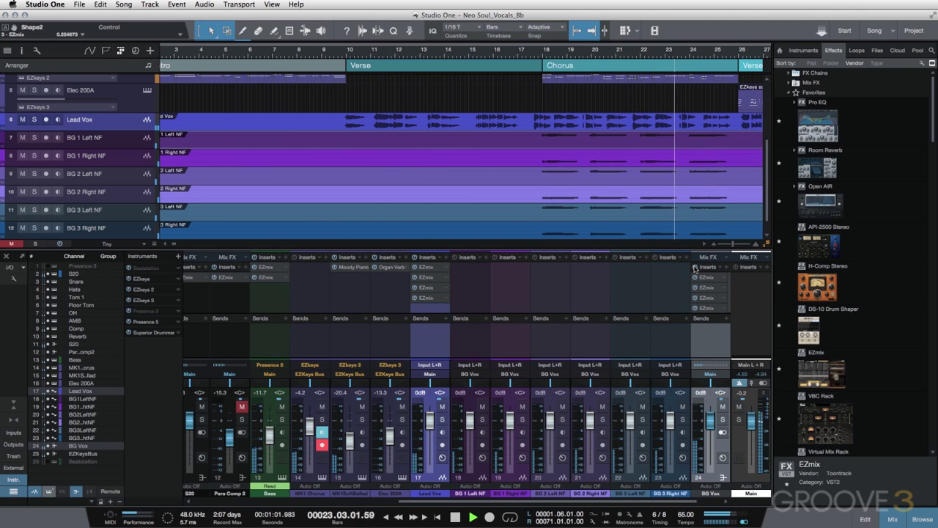
left_click(695, 269)
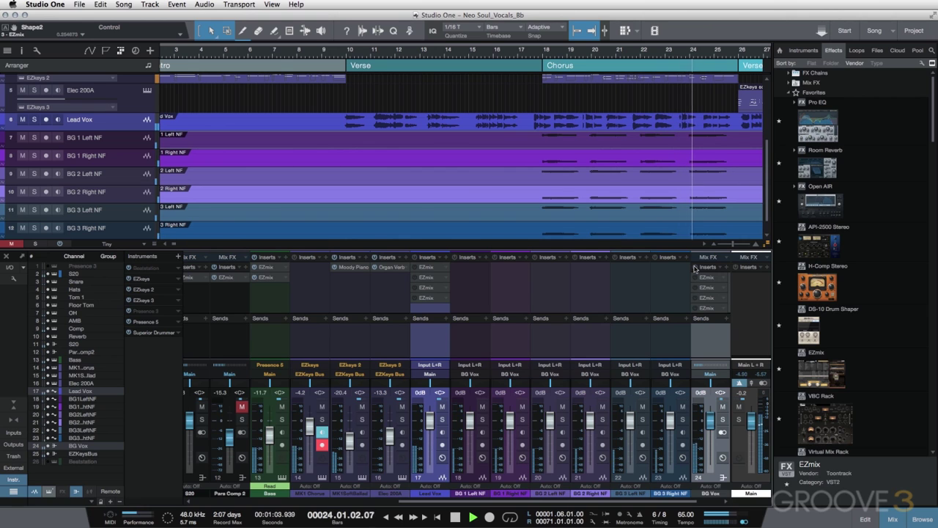
left_click(695, 269)
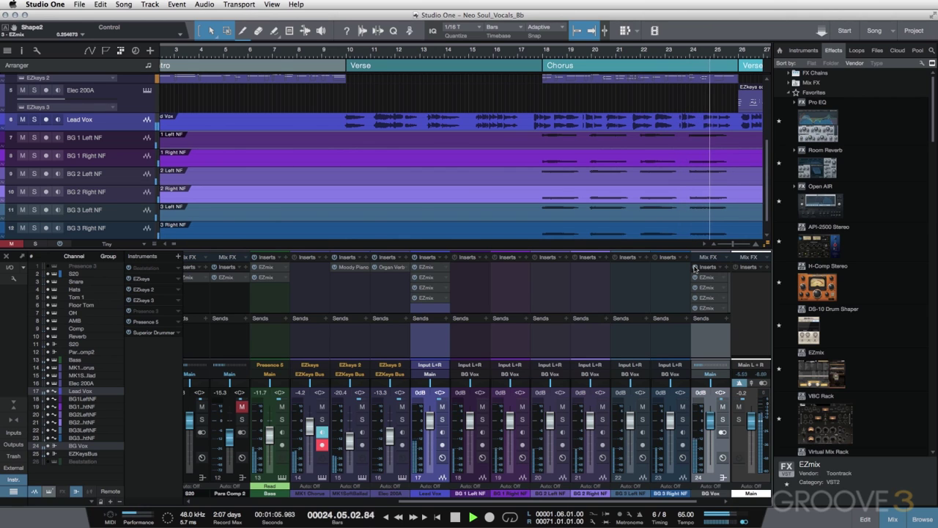